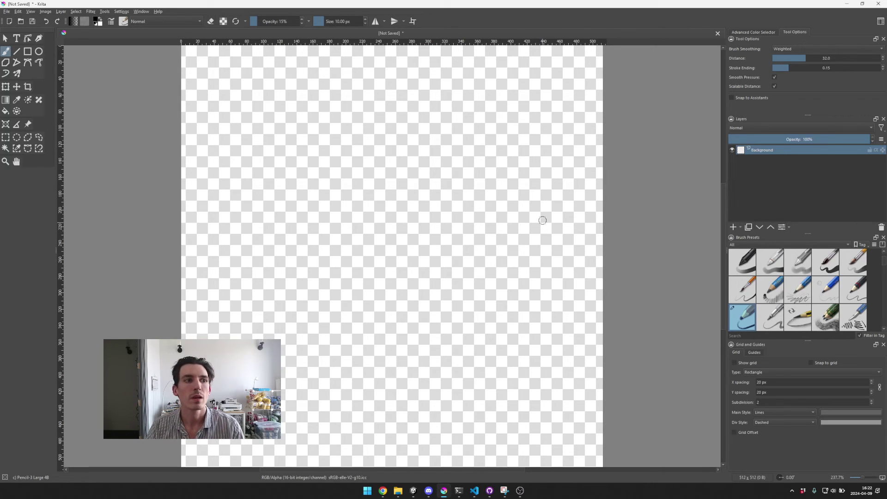
Step: Add a new paint layer and fill it entirely with black
click(732, 227)
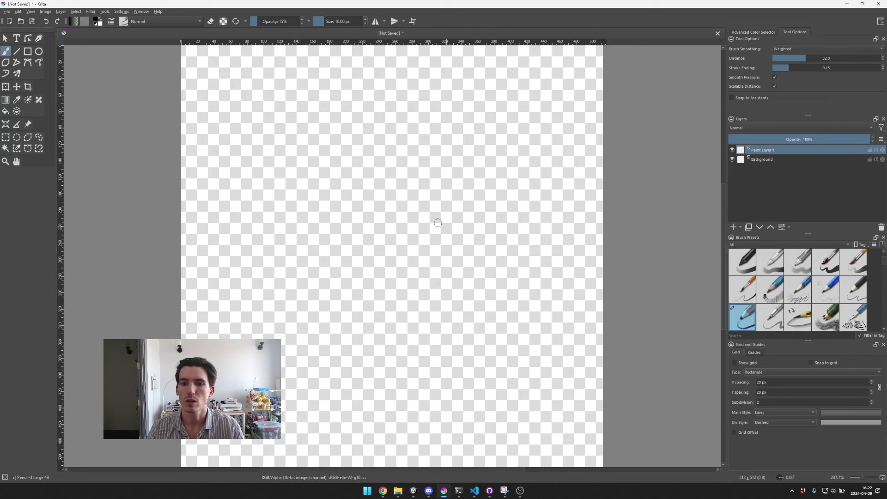
key(f)
click(323, 141)
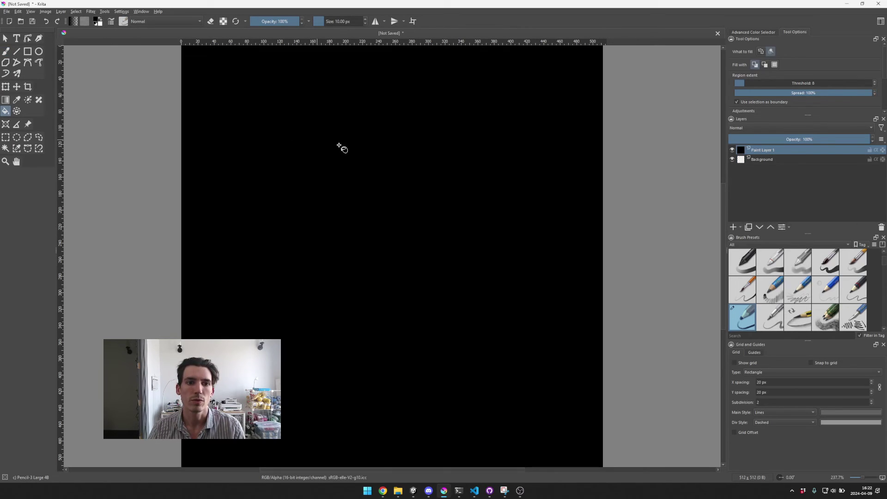
Step: On a new layer above, paint white wavy strokes, then add a third empty layer
click(733, 227)
key(b)
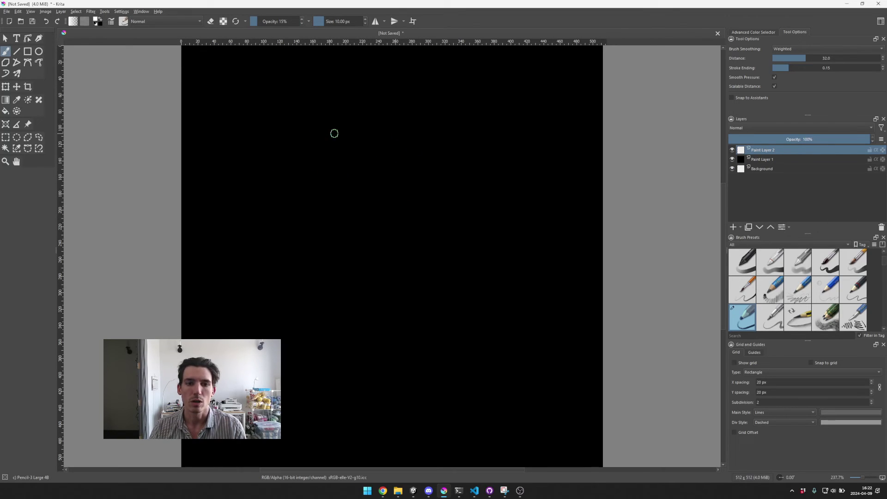
drag(387, 131, 285, 407)
mouse_move(497, 378)
mouse_down()
mouse_move(490, 138)
mouse_move(406, 150)
mouse_move(548, 297)
mouse_move(192, 204)
mouse_move(492, 401)
mouse_up()
click(733, 227)
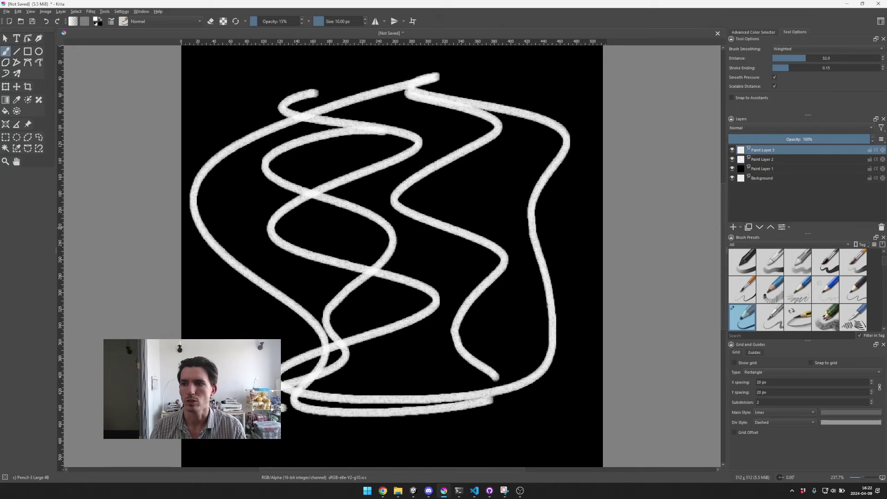
Step: Set the brush size to 14.67 px and try a stroke on Paint Layer 2, undoing it
key(g)
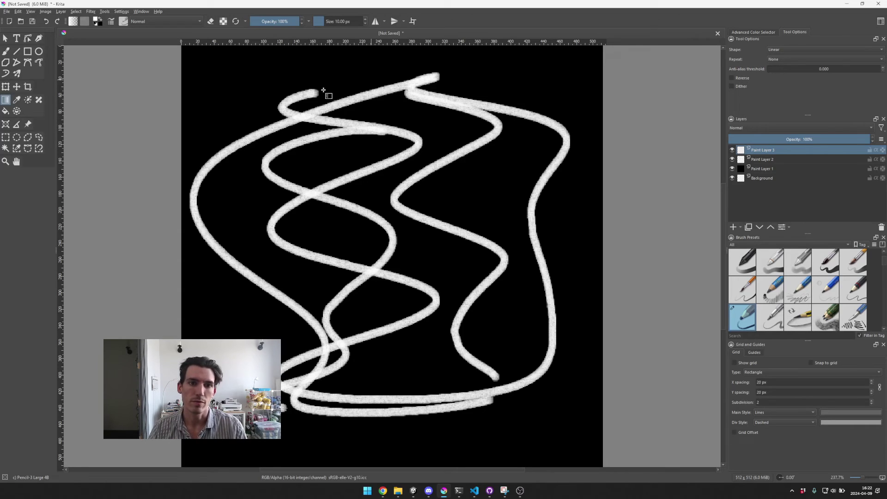
key(e)
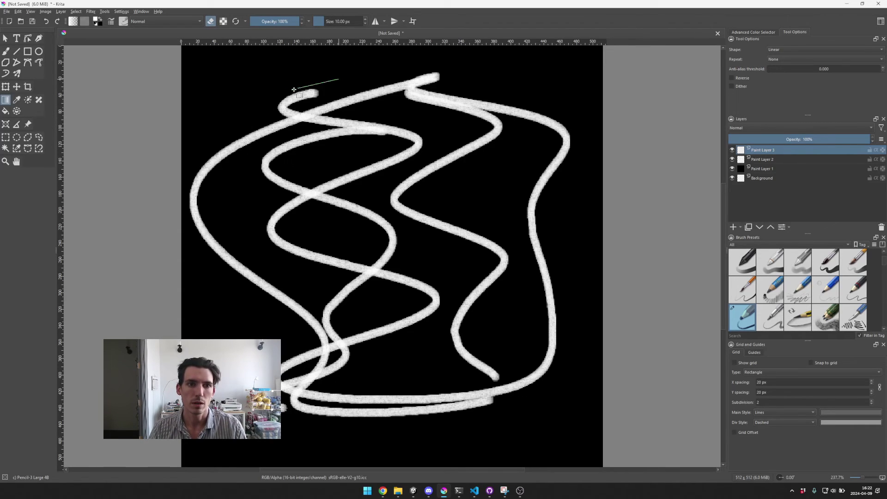
key(b)
key(e)
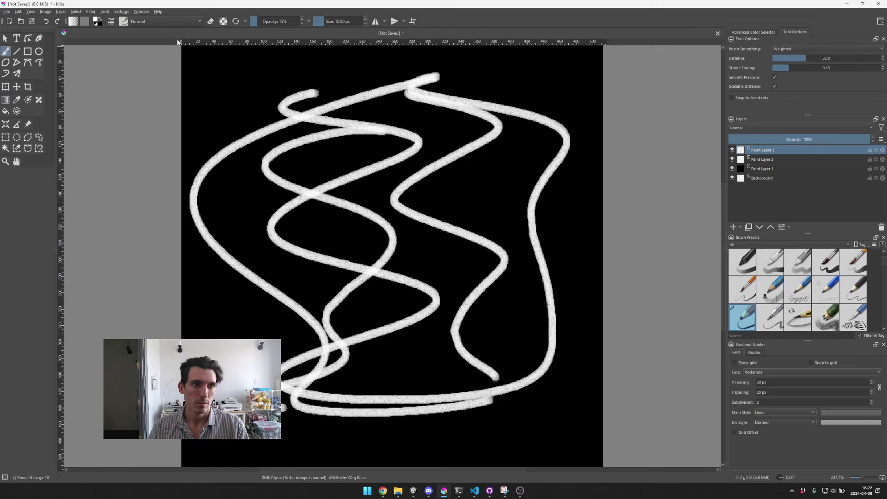
click(338, 22)
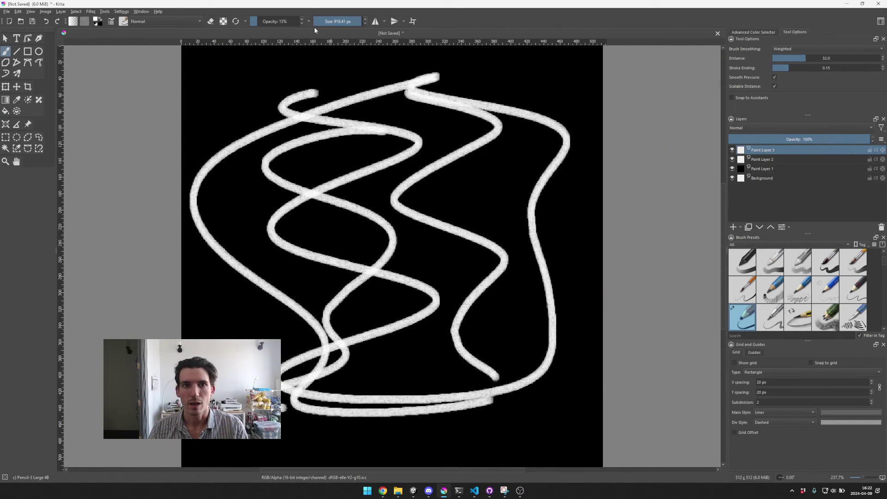
click(318, 22)
click(765, 160)
mouse_move(442, 84)
mouse_down()
mouse_move(289, 84)
mouse_move(398, 83)
mouse_move(418, 109)
mouse_move(402, 179)
mouse_move(281, 255)
mouse_move(340, 181)
mouse_move(382, 71)
mouse_up()
key(ctrl+z)
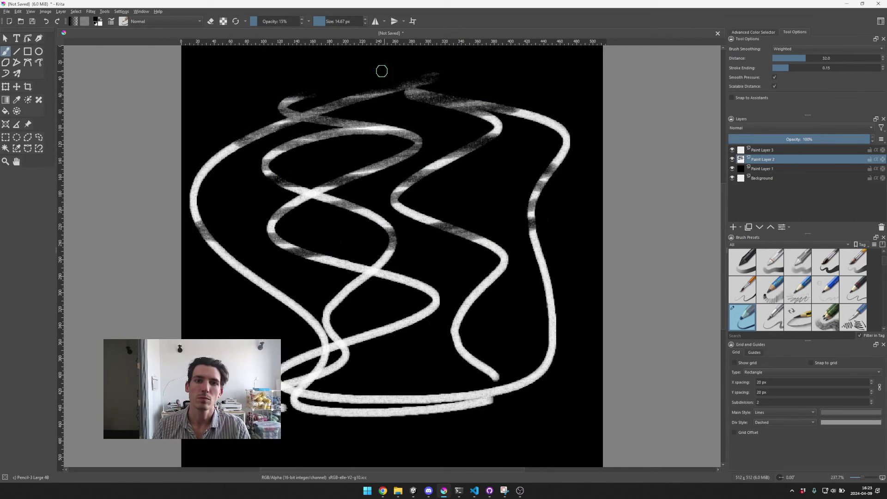
key(ctrl+z)
Step: On Paint Layer 3, draw a top-down gradient fading the strokes' tops, redrawn lower, and compare
click(774, 152)
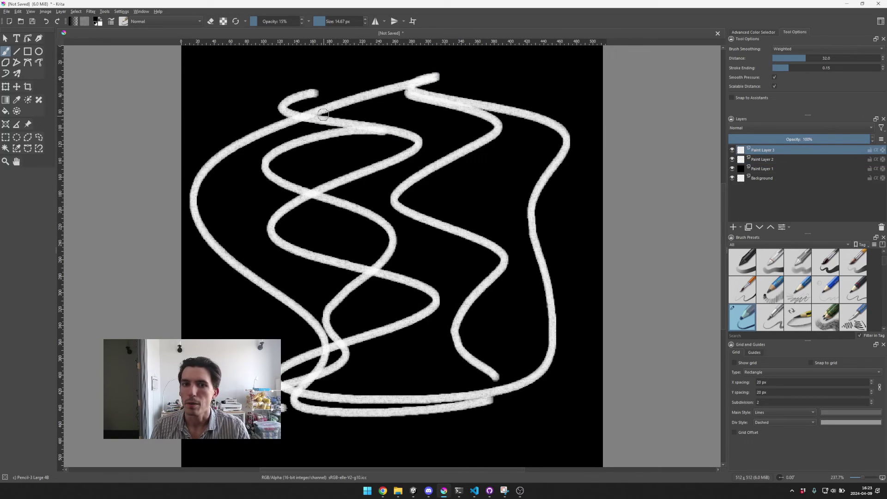
key(g)
drag(406, 97, 371, 303)
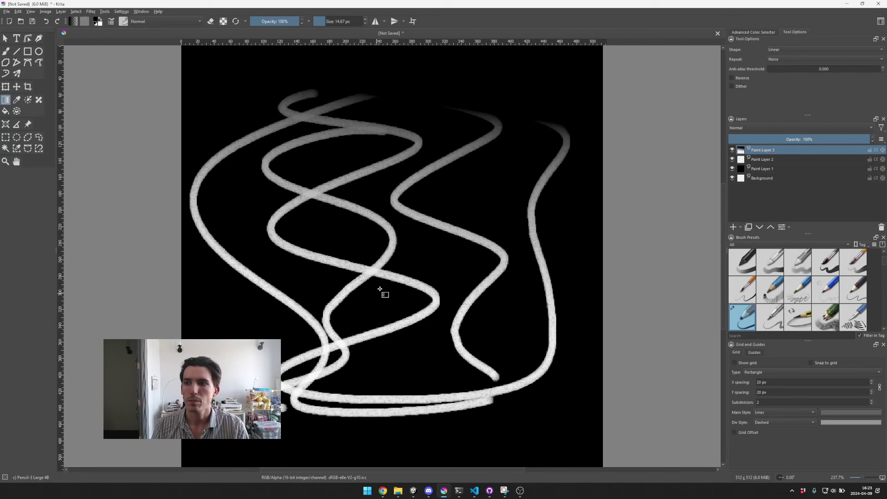
key(ctrl+z)
drag(400, 139, 393, 346)
click(731, 150)
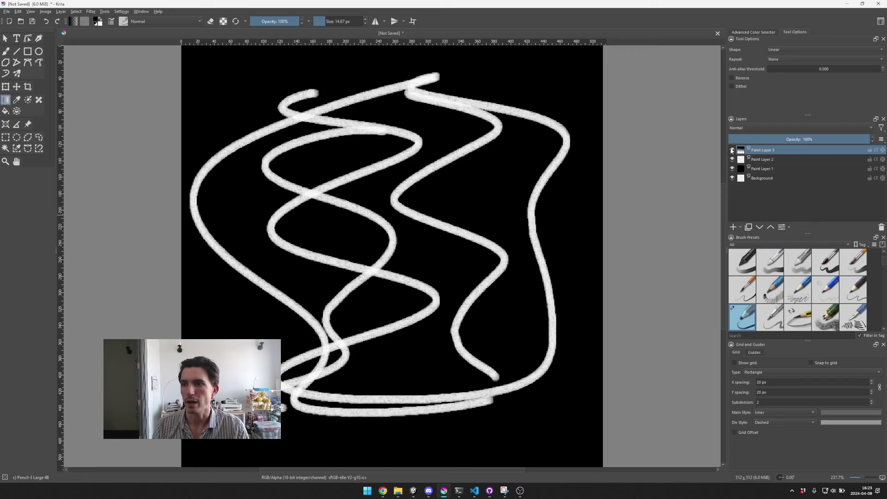
click(732, 150)
click(732, 150)
click(731, 150)
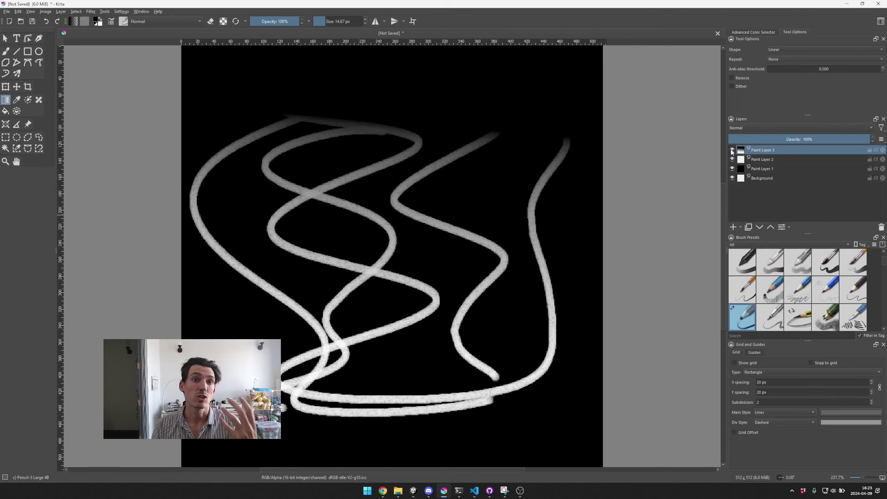
Step: Set Paint Layer 3 to Multiply, trial-merge it with Paint Layer 2, then undo the merge
click(753, 128)
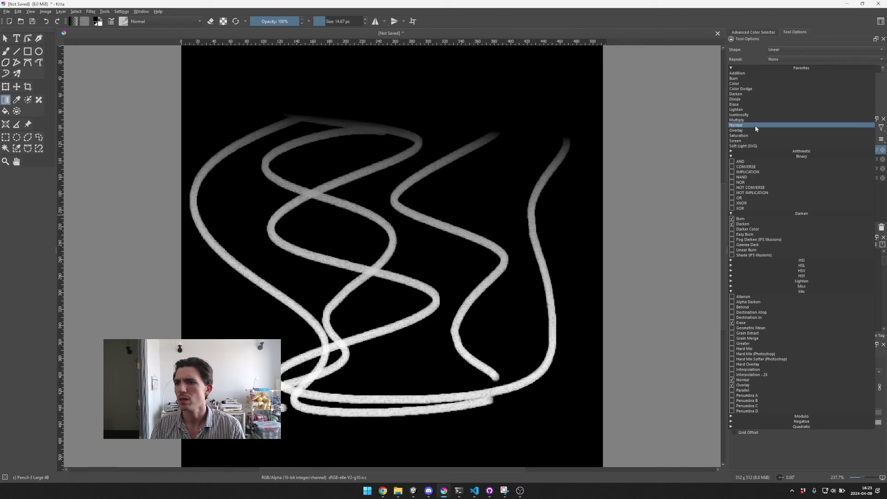
click(755, 120)
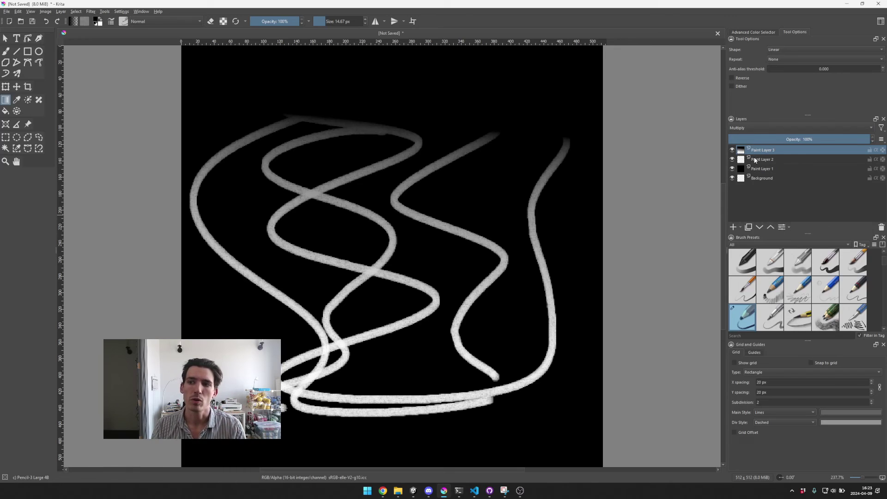
ctrl+click(769, 159)
right_click(771, 154)
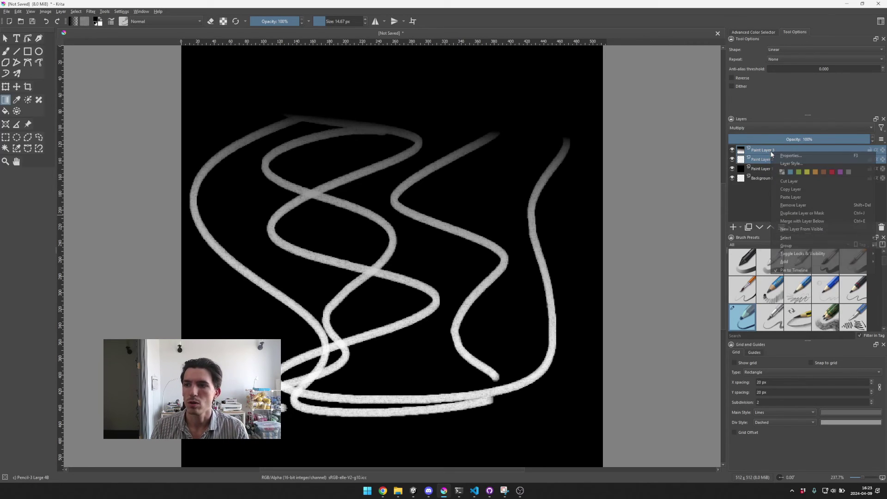
click(817, 221)
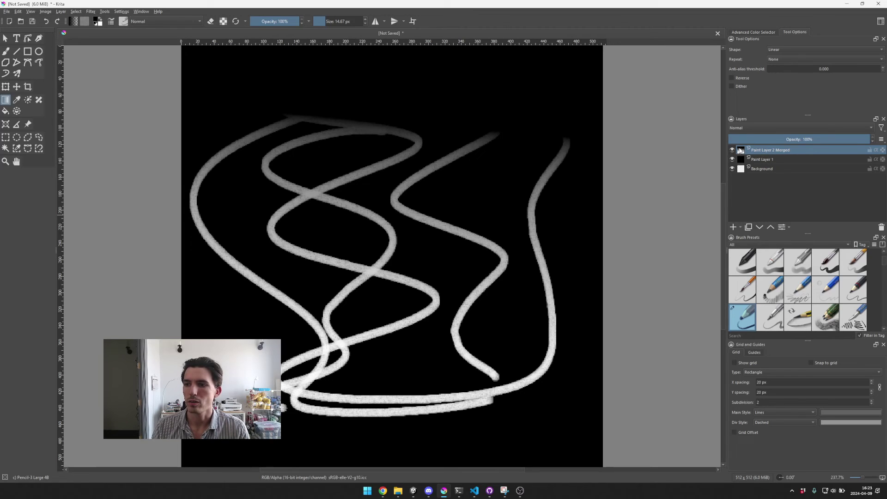
mouse_move(741, 151)
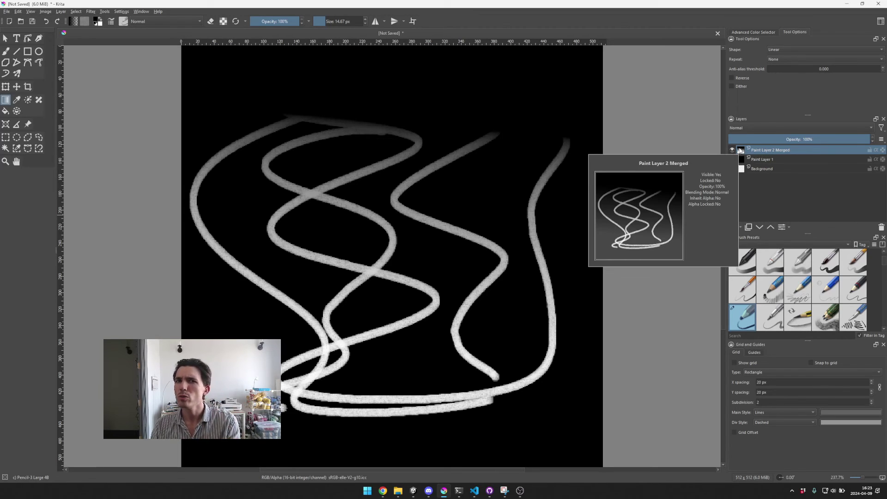
key(ctrl+z)
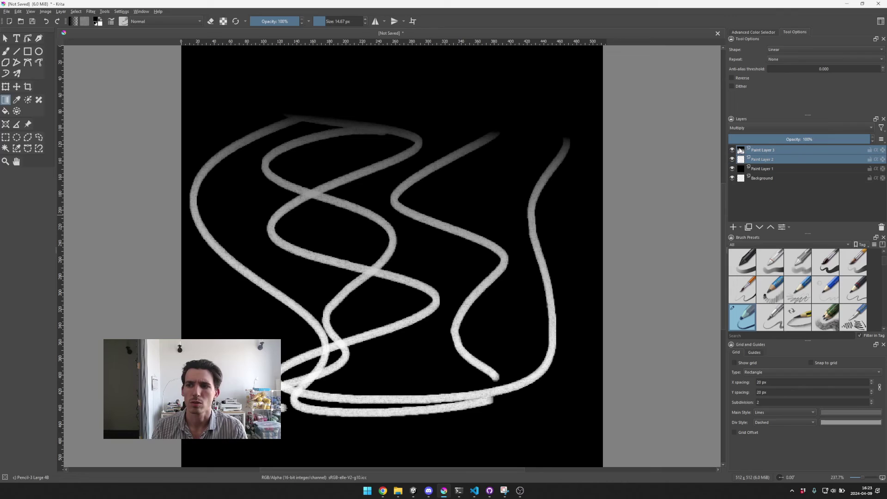
click(781, 151)
mouse_move(782, 154)
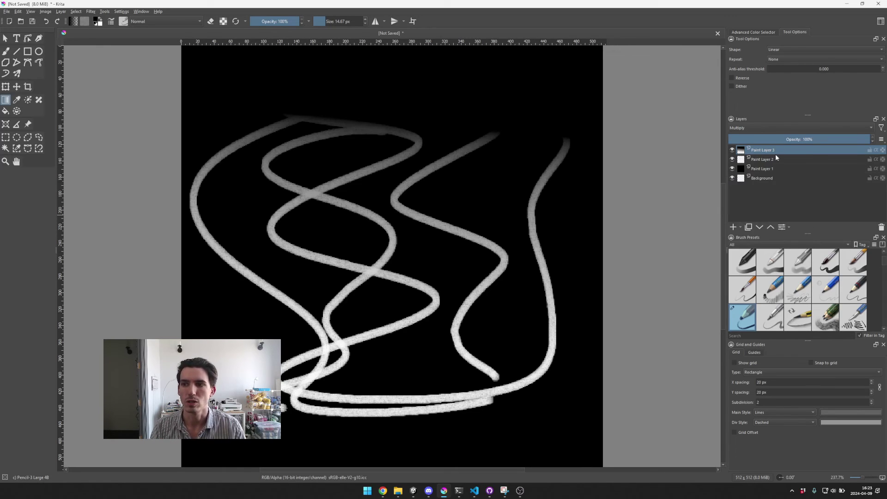
Step: Change Paint Layer 3's blend mode to Erase
click(754, 128)
key(Escape)
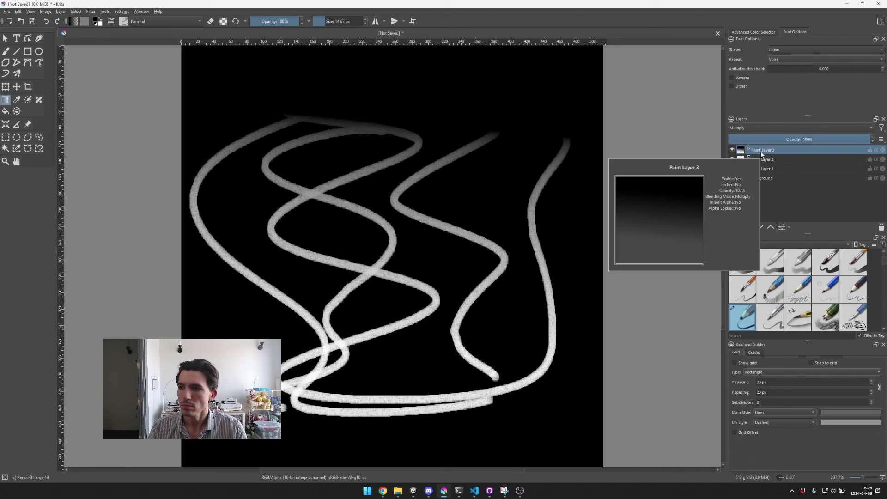
click(744, 128)
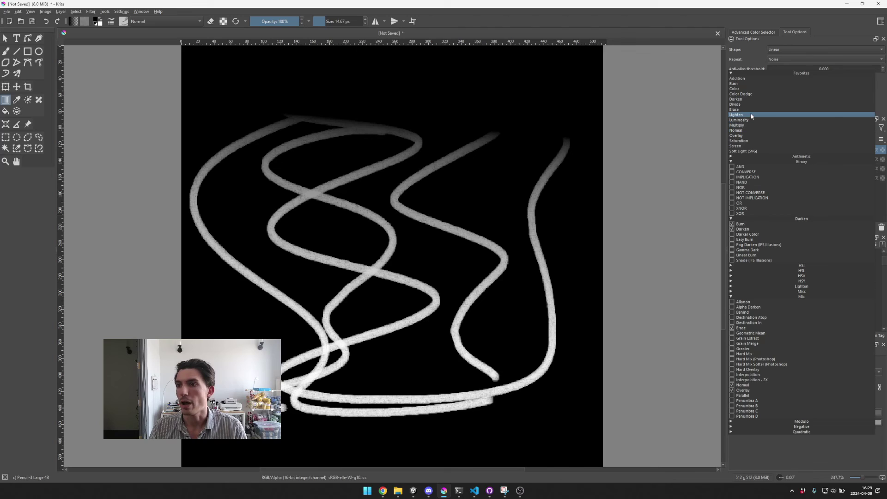
click(751, 111)
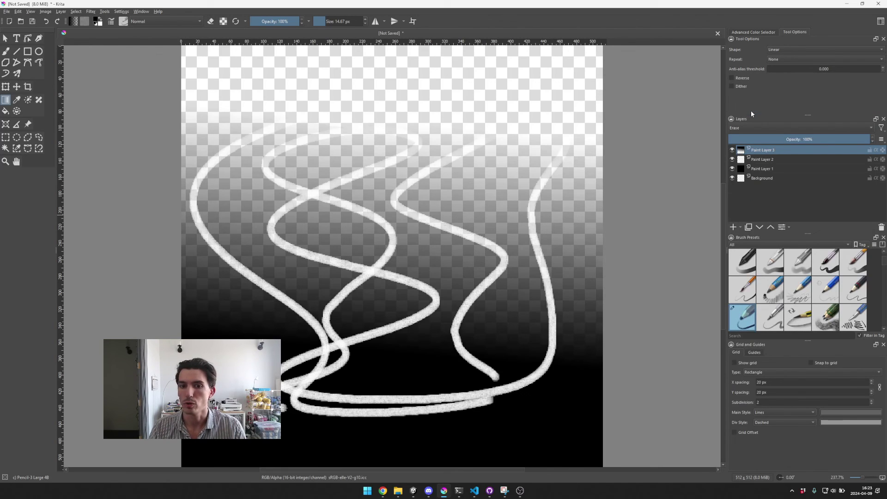
Step: Quick-group Paint Layers 2 and 3 into a new Group 4
click(766, 169)
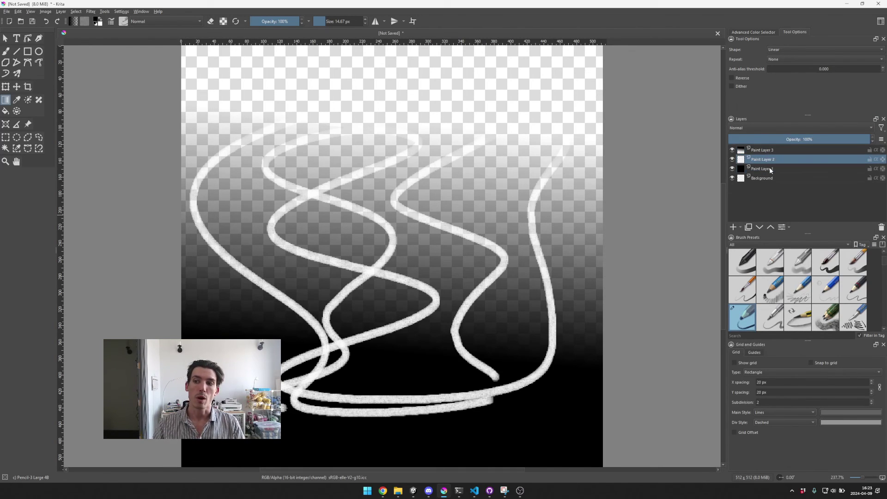
click(767, 178)
click(770, 170)
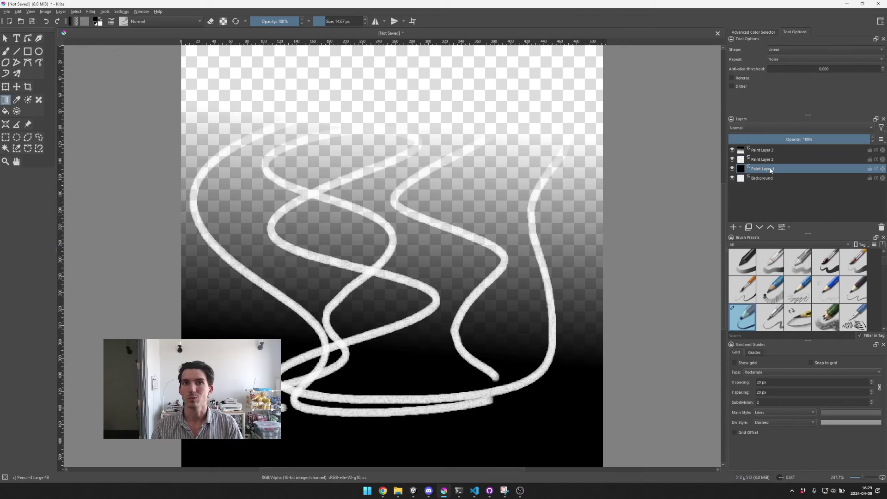
click(764, 159)
shift+click(762, 150)
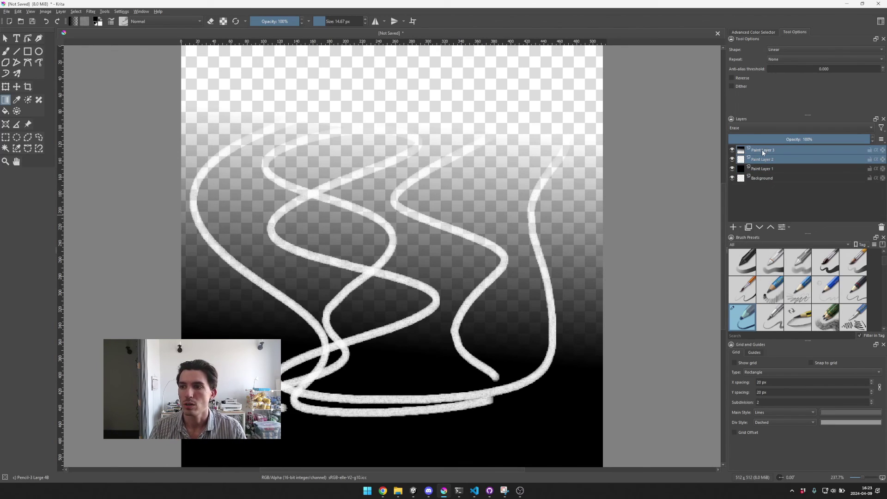
right_click(765, 151)
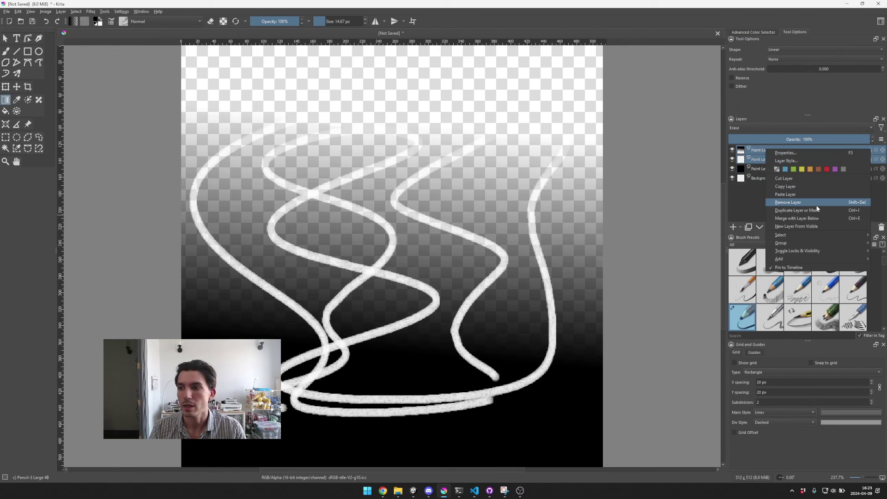
mouse_move(785, 243)
click(713, 246)
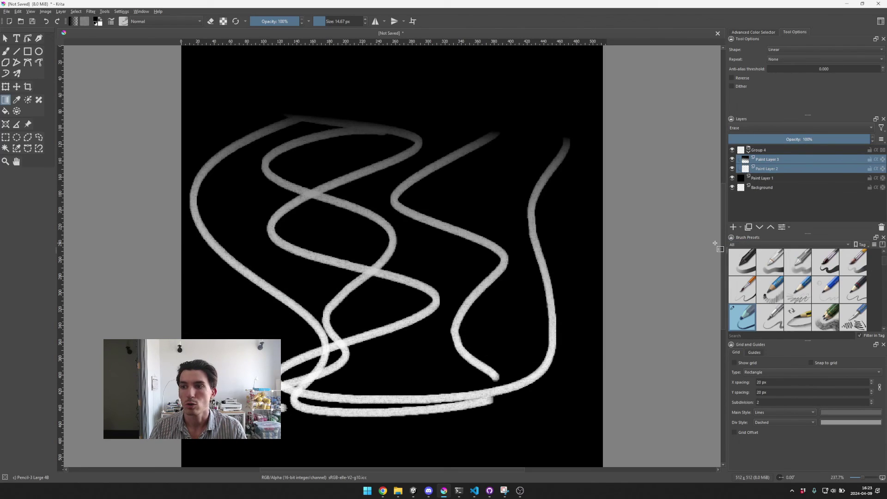
click(771, 153)
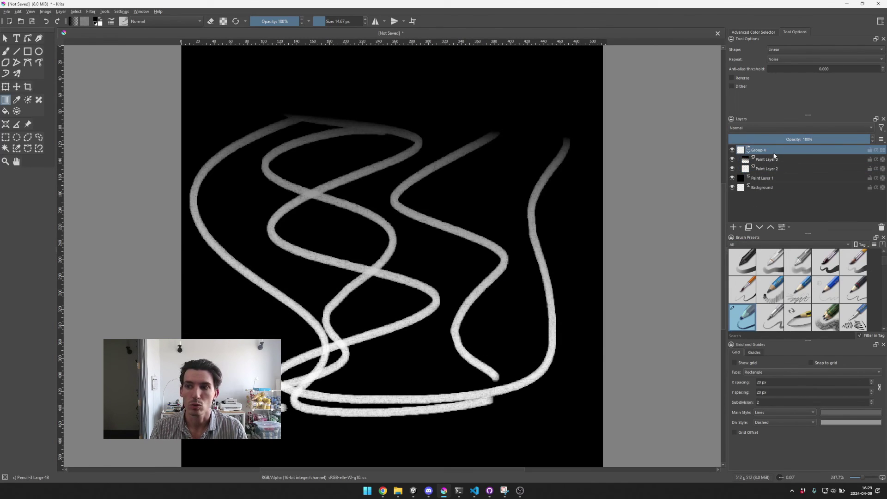
Step: Select the black backdrop layer and try filling it with yellow
click(732, 150)
click(732, 150)
click(732, 178)
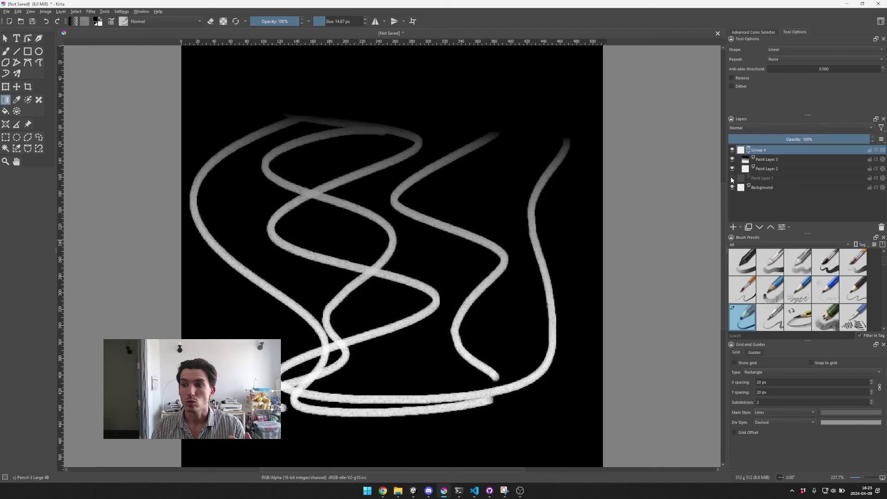
click(732, 178)
click(764, 178)
key(f)
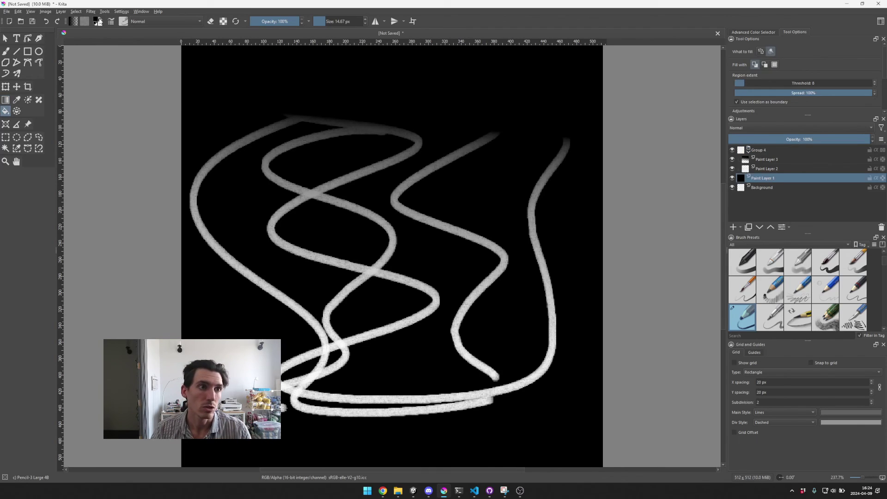
click(98, 20)
click(420, 209)
click(482, 320)
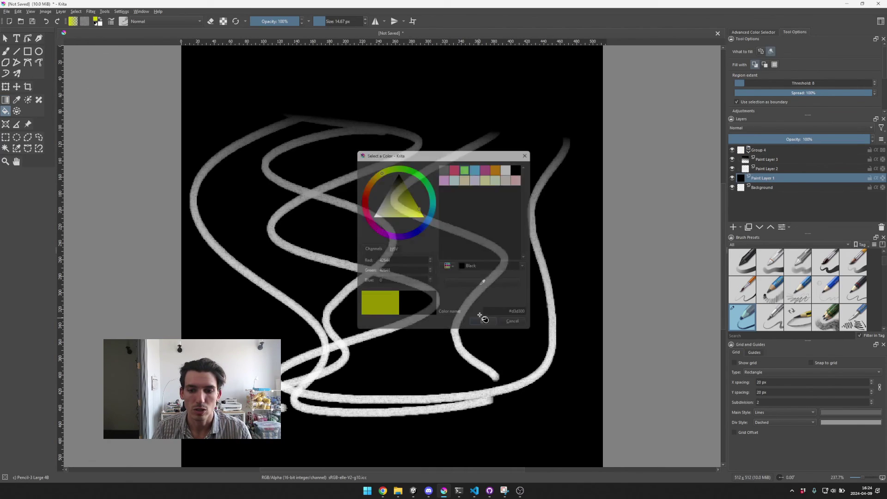
click(509, 263)
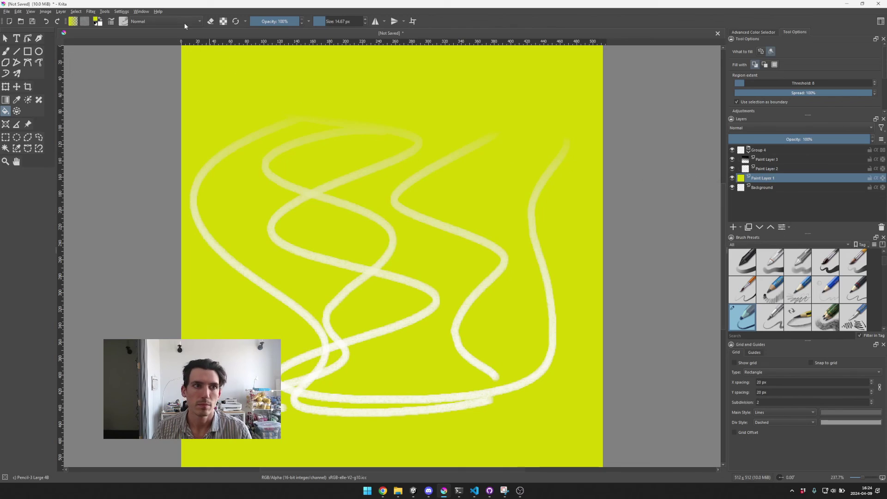
Step: Refill the backdrop with dark maroon (#703447) and check it behind the strokes
click(97, 20)
click(369, 223)
click(365, 212)
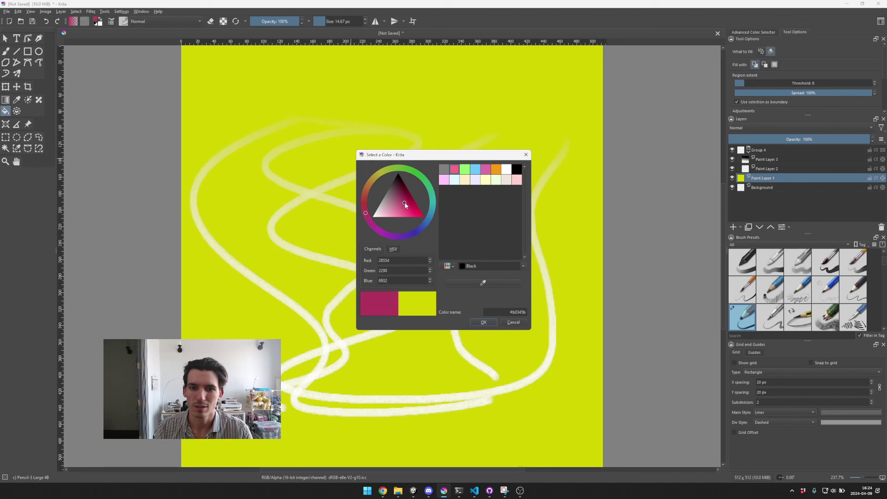
click(398, 192)
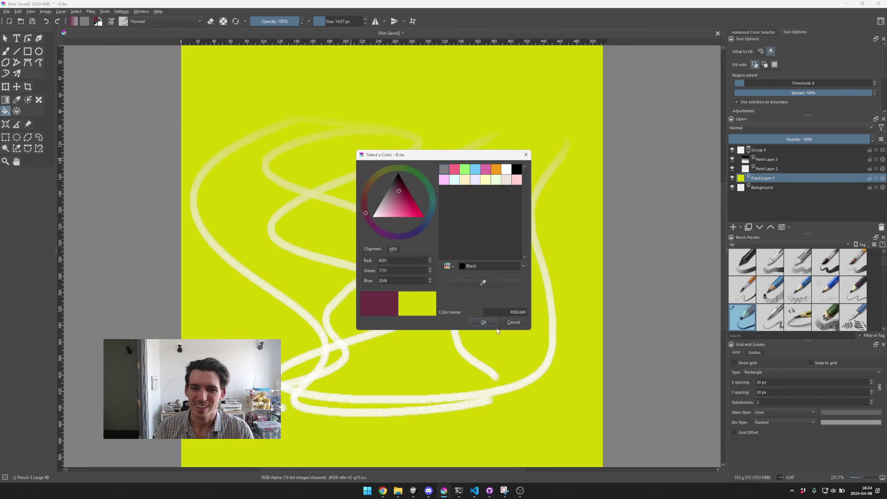
click(483, 322)
click(520, 319)
click(732, 150)
click(732, 151)
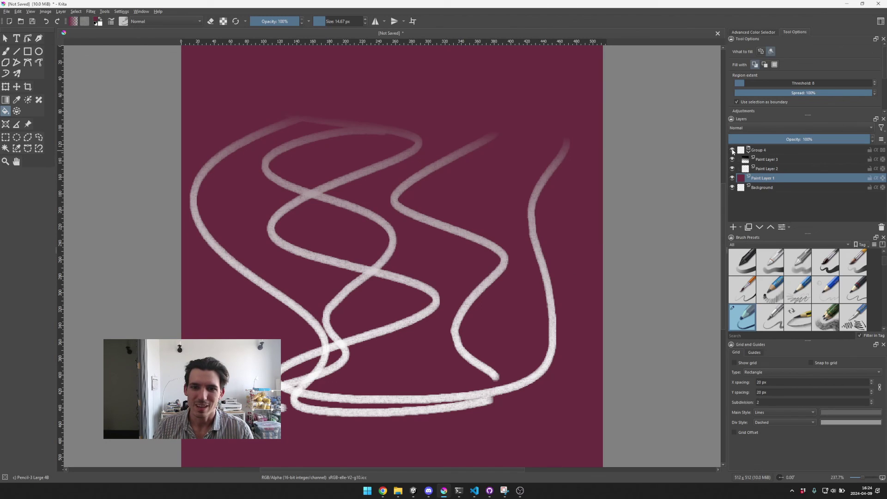
Step: Add Paint Layer 5 in Group 4 and draw a black gradient toward the lower left
click(780, 162)
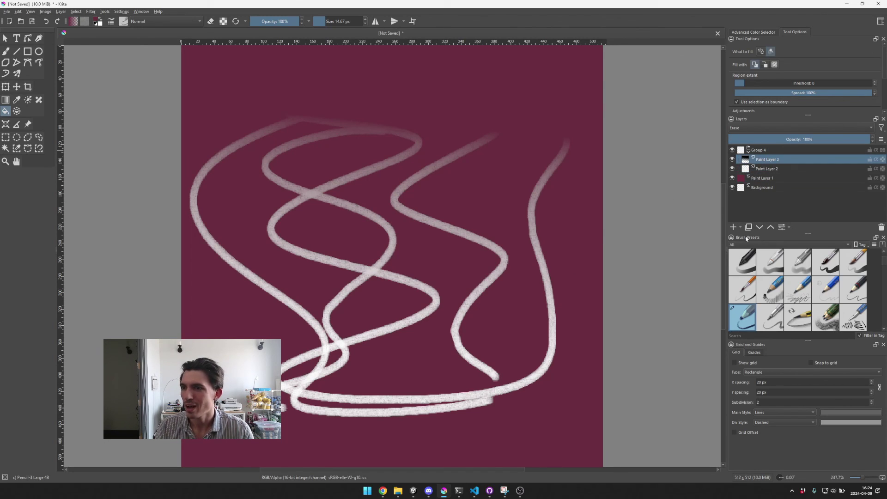
click(733, 227)
key(g)
drag(333, 351, 449, 197)
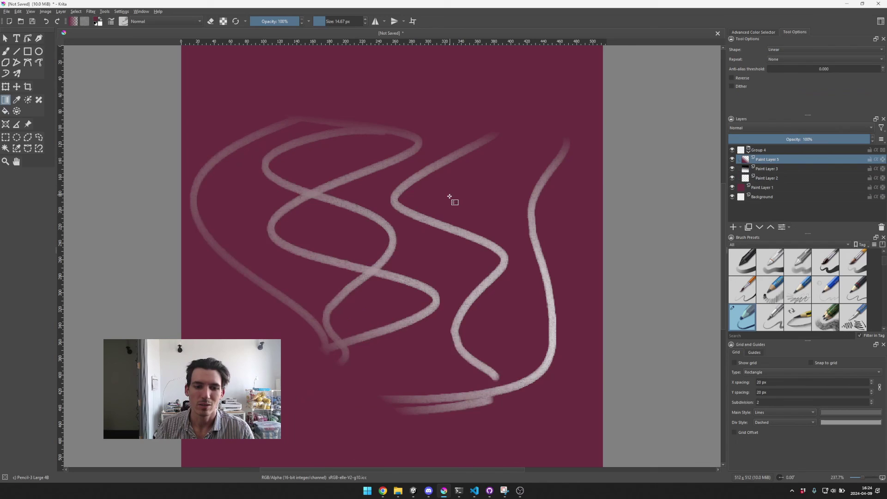
key(ctrl+z)
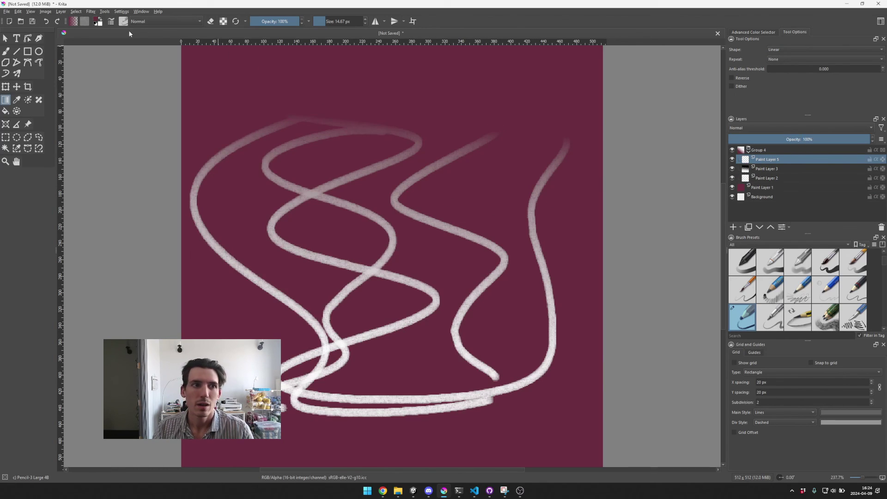
click(95, 24)
drag(269, 337, 450, 204)
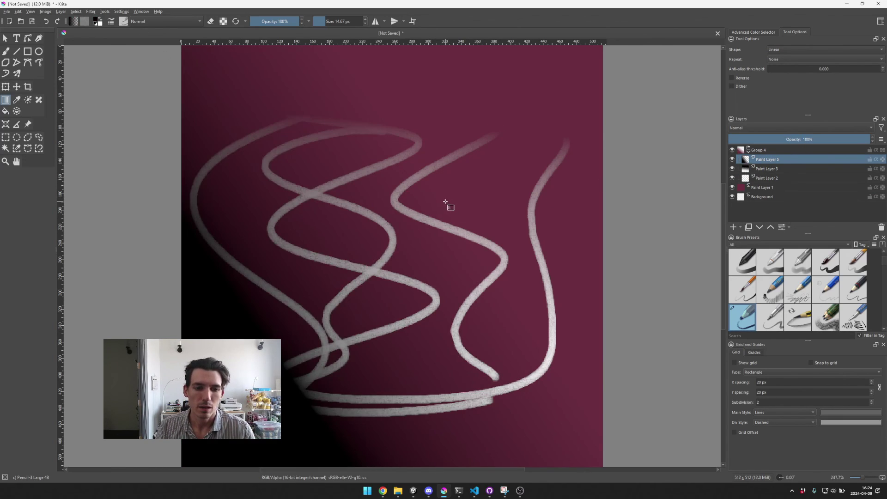
Step: Set Paint Layer 5 to Erase and fade the strokes out toward the upper left
click(755, 130)
click(761, 105)
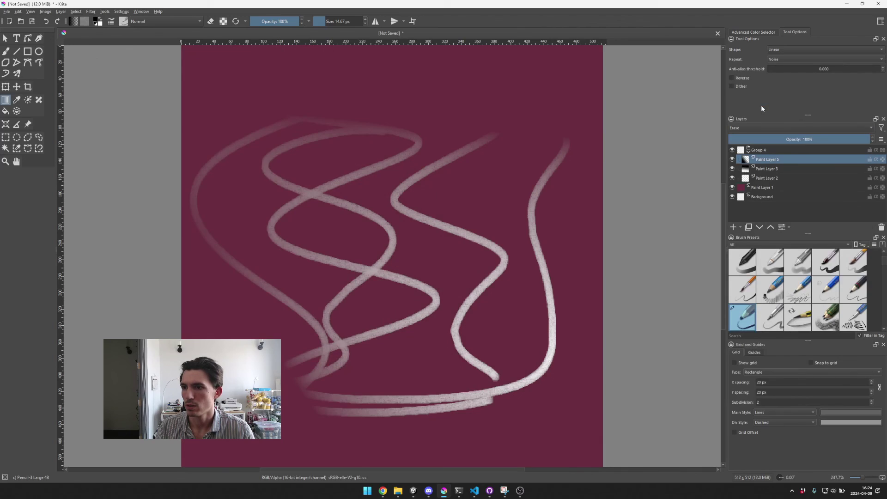
drag(270, 182, 462, 273)
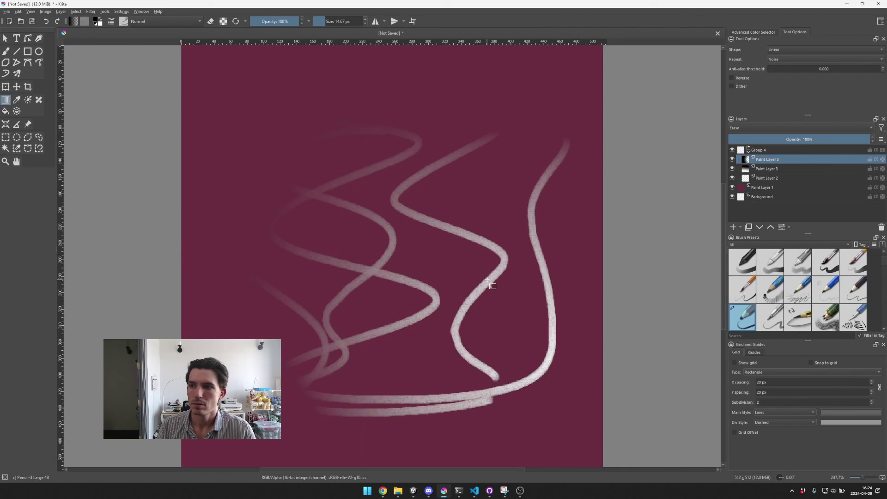
drag(550, 222, 504, 247)
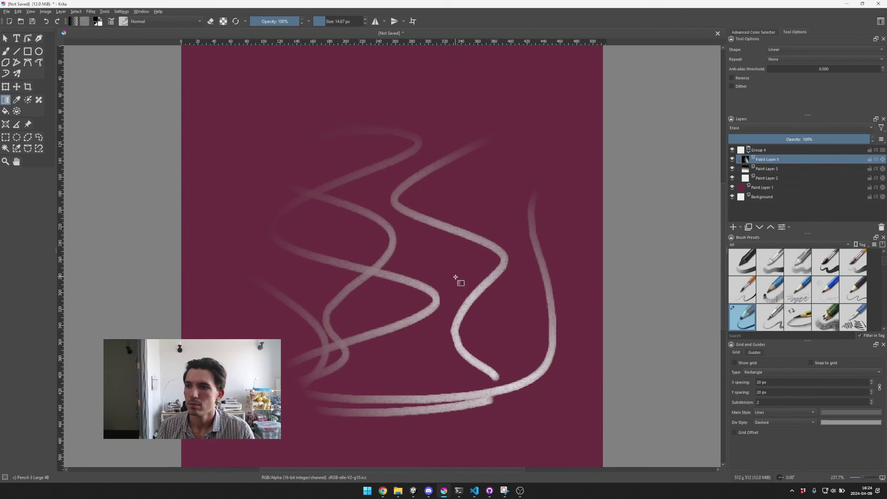
key(ctrl+z)
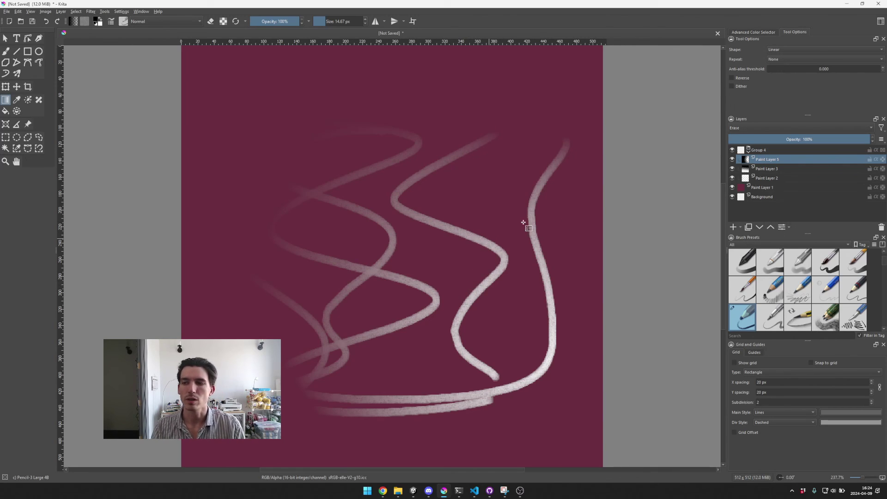
Step: Compare the stroke group on and off, then hide the maroon backdrop and white background
click(732, 150)
click(732, 150)
click(732, 150)
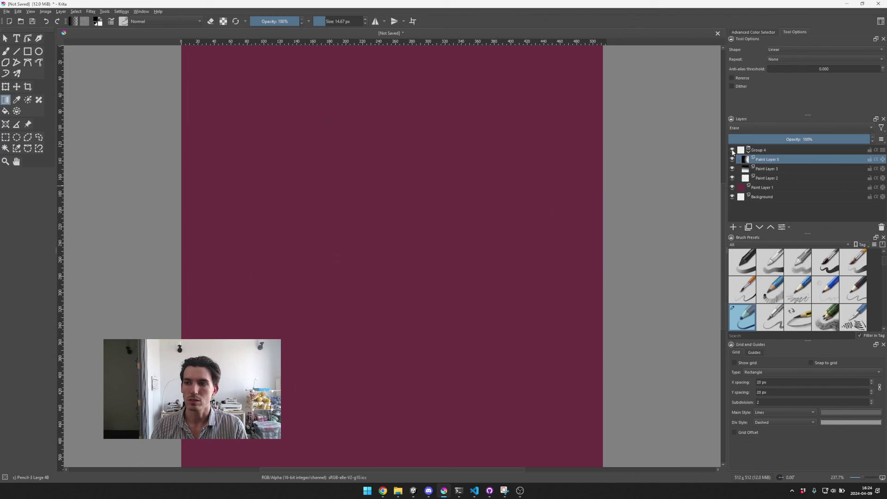
click(732, 150)
click(732, 150)
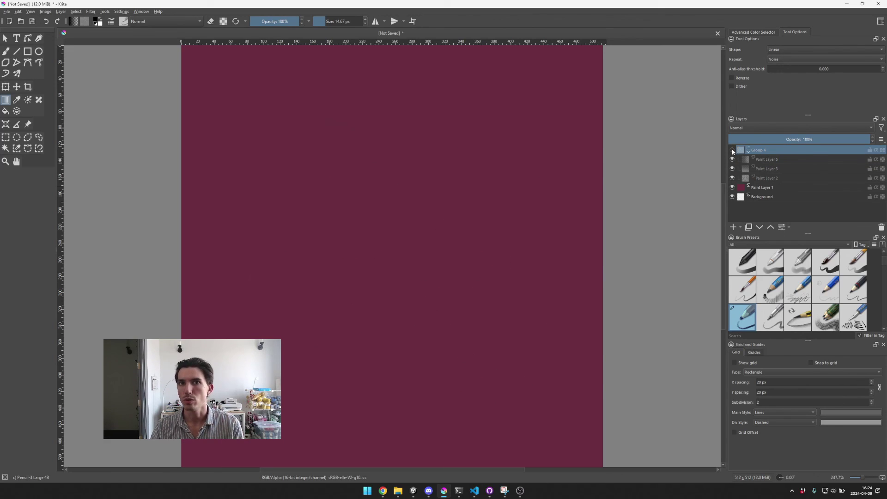
click(732, 150)
click(732, 187)
click(732, 196)
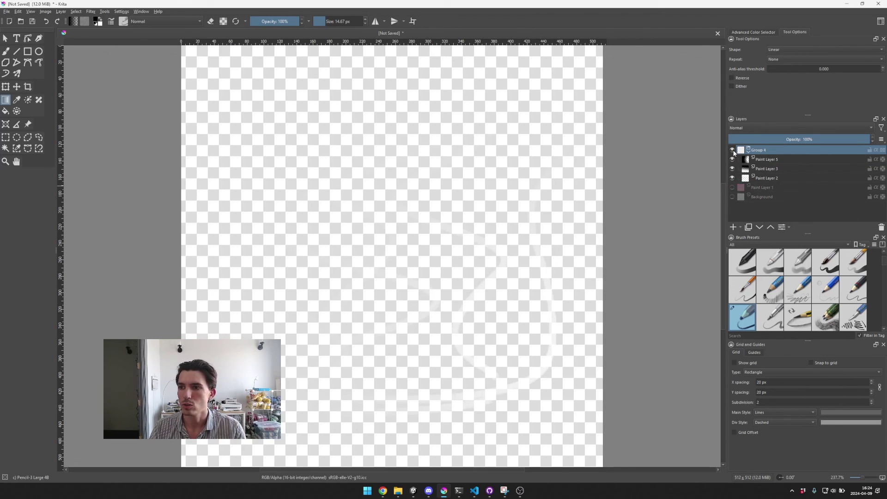
Step: Create a New Layer From Visible from Group 4, then hide the original group
right_click(777, 150)
mouse_move(826, 287)
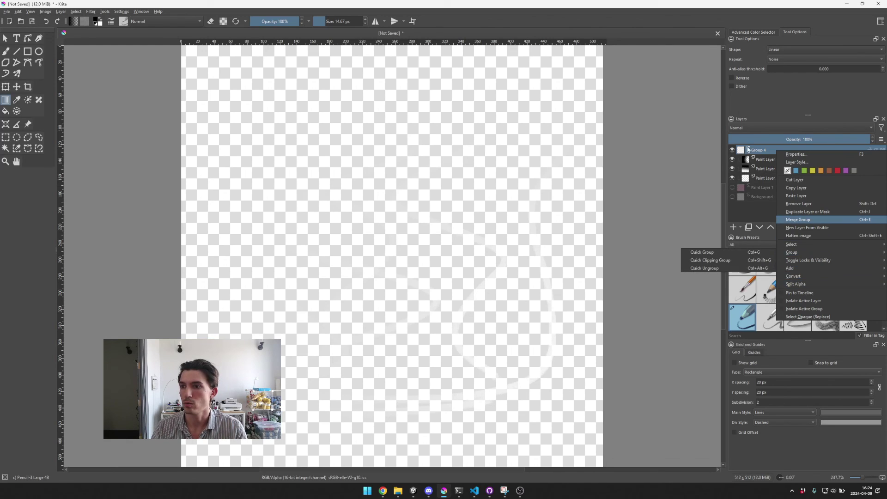
right_click(758, 150)
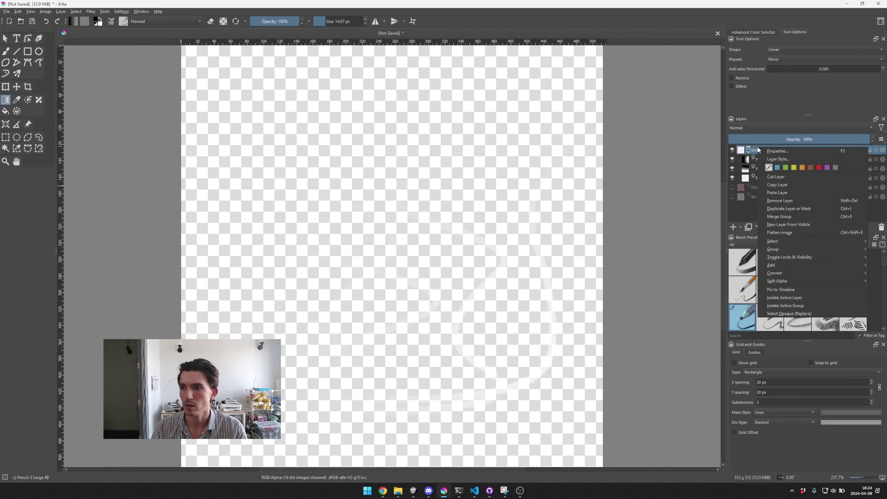
click(805, 224)
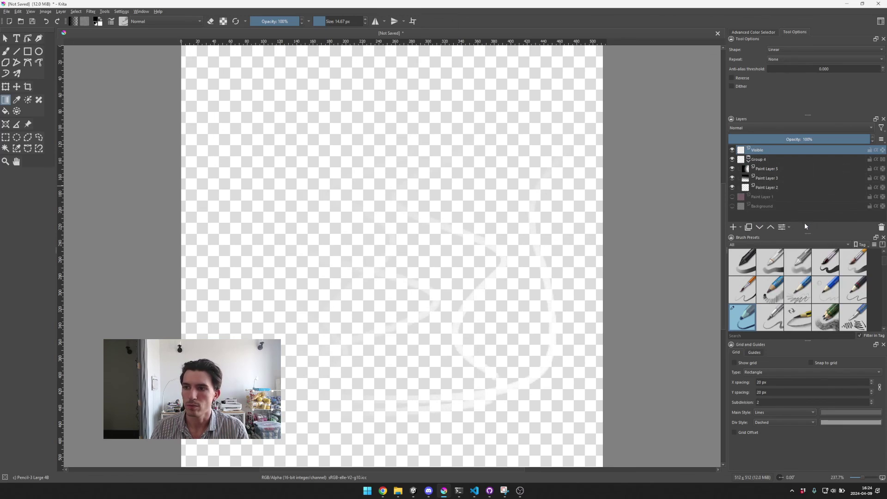
click(732, 160)
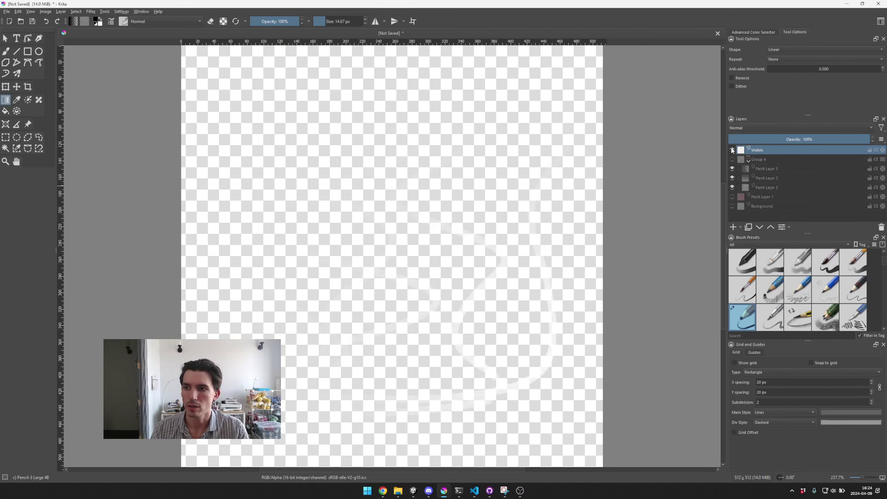
Step: Show the maroon backdrop again and try a gradient across the right side, undoing it
click(731, 197)
key(e)
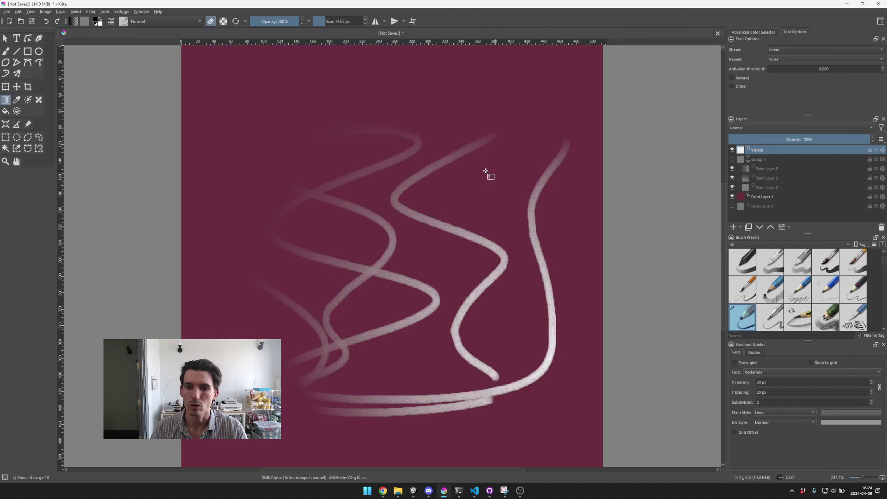
key(e)
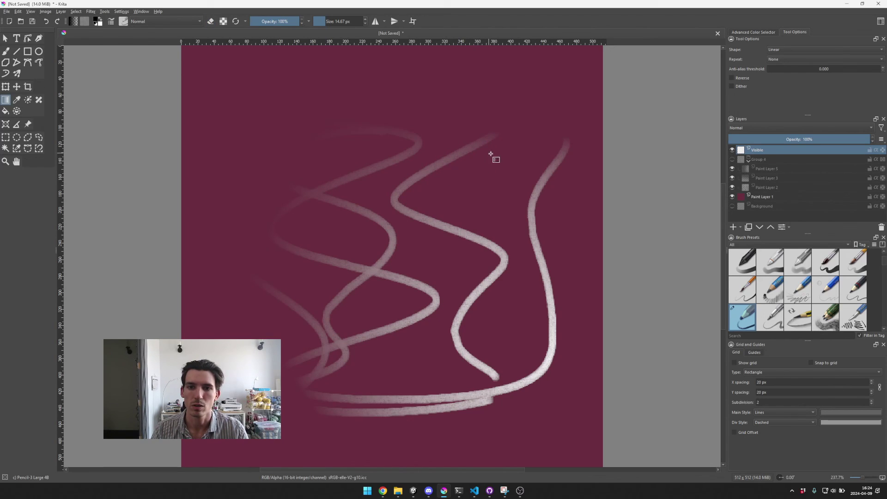
drag(490, 154, 374, 145)
key(ctrl+z)
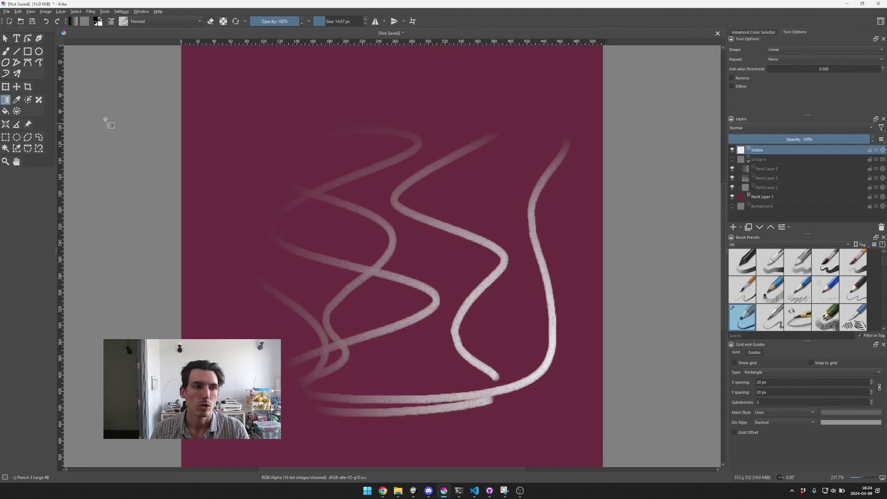
Step: With the freehand brush in eraser mode, lightly erase parts of the top and middle curves
key(b)
key(e)
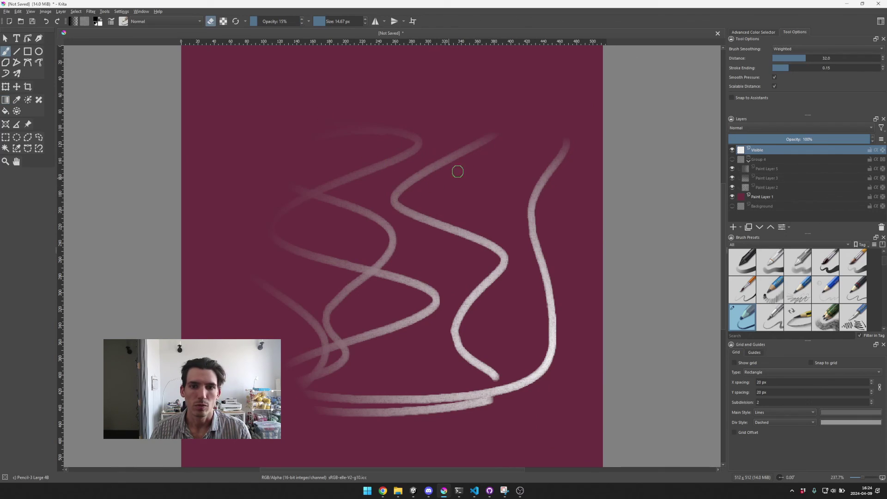
mouse_move(457, 172)
mouse_down()
mouse_move(490, 139)
mouse_move(476, 141)
mouse_up()
mouse_move(430, 168)
mouse_down()
mouse_move(352, 204)
mouse_move(448, 227)
mouse_up()
drag(506, 252, 469, 300)
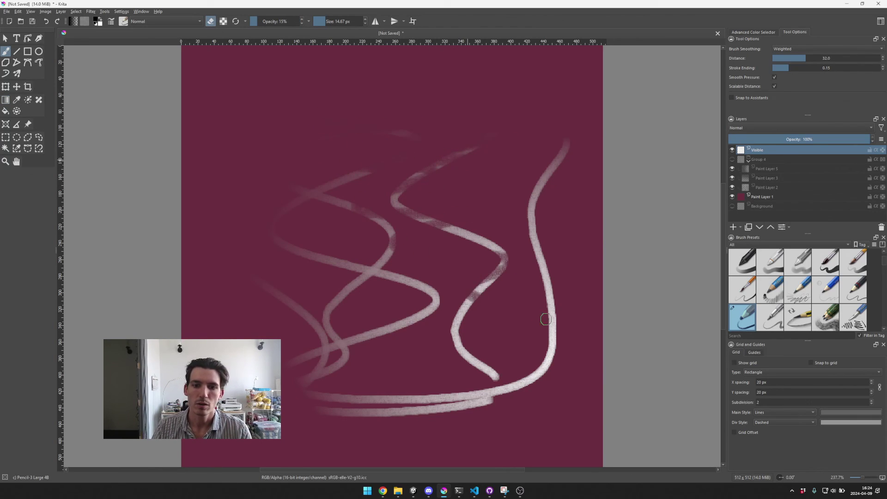
key(ctrl+z)
mouse_move(407, 145)
mouse_down()
mouse_move(445, 231)
mouse_move(359, 223)
mouse_up()
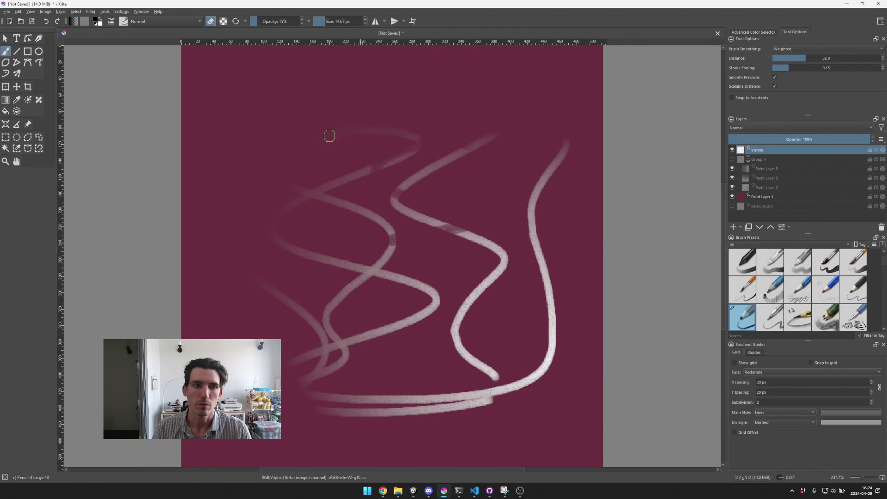
Step: Paint a thick white stroke near the top and undo most of it
key(e)
mouse_move(397, 130)
mouse_down()
mouse_move(457, 277)
mouse_move(437, 99)
mouse_up()
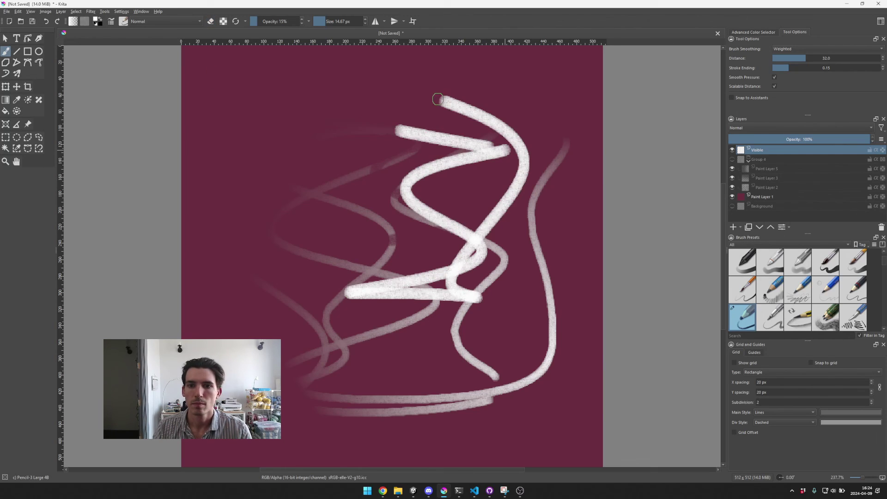
key(ctrl+z)
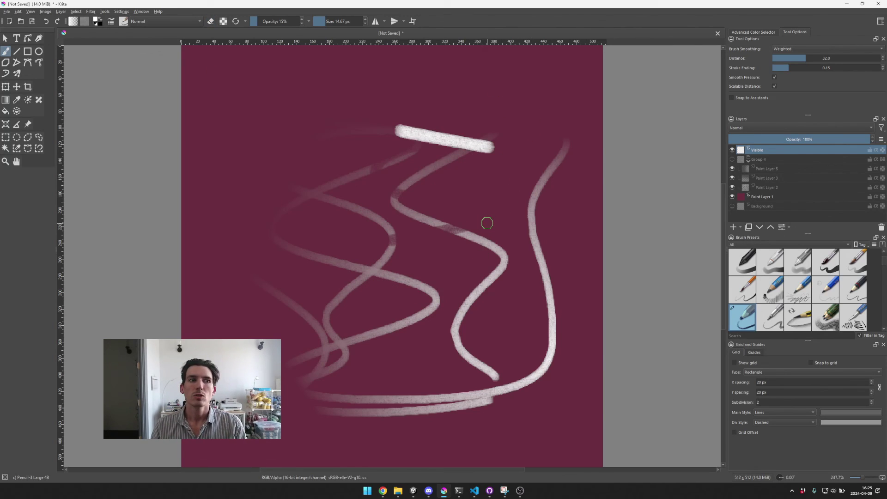